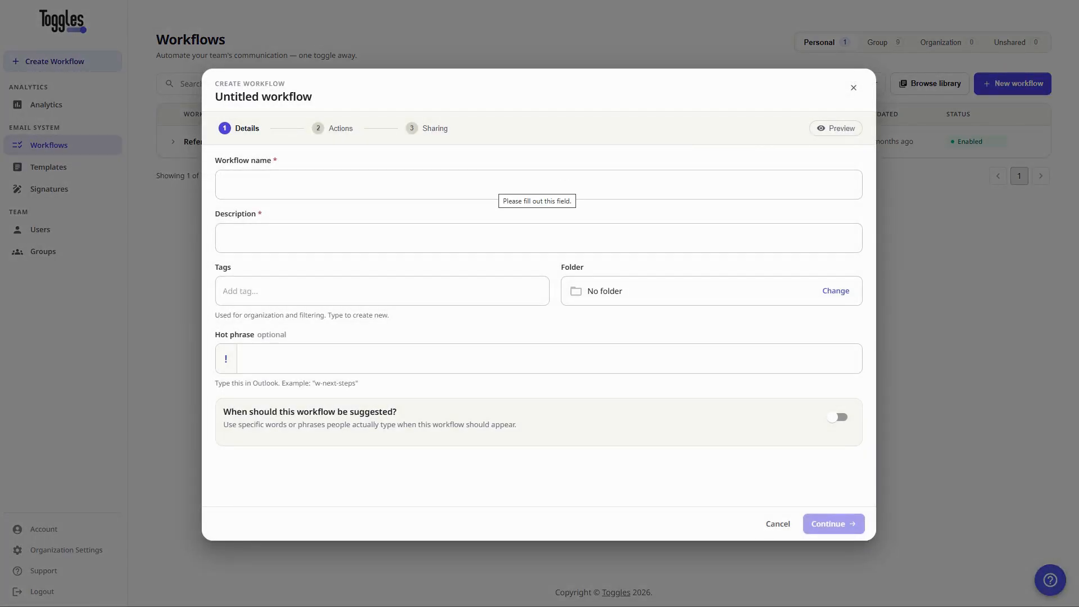
Name the workflow 'Client Meeting follow-up' with the description 'This is a client meeting follow-up workflow'.
{"action": "left_click", "coordinate": [492, 184]}
{"action": "type", "text": "Client Meeting f"}
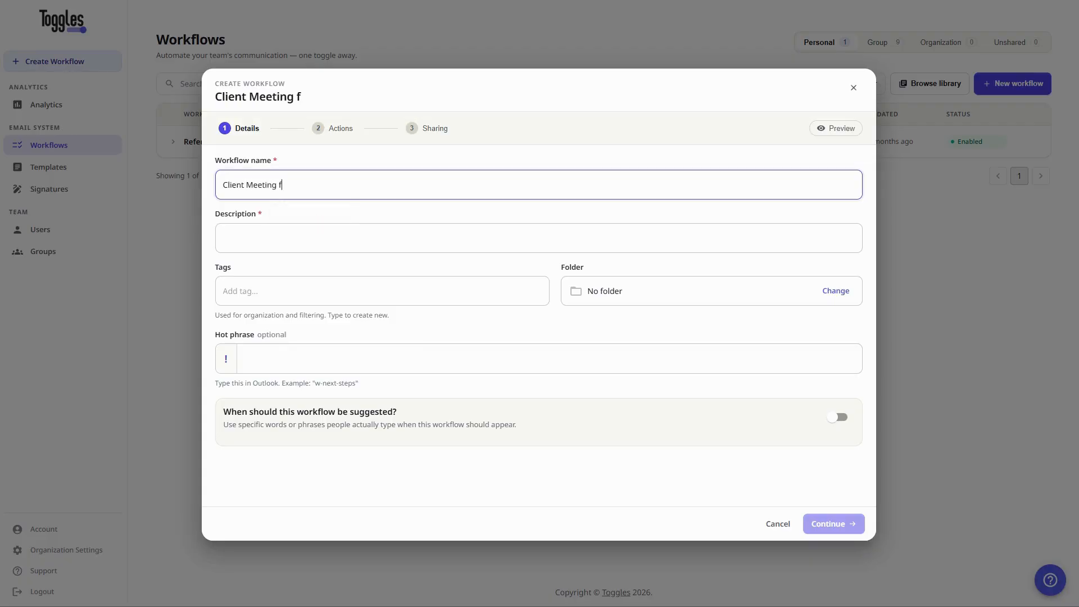
{"action": "type", "text": "ollow-up"}
{"action": "key", "text": "Tab"}
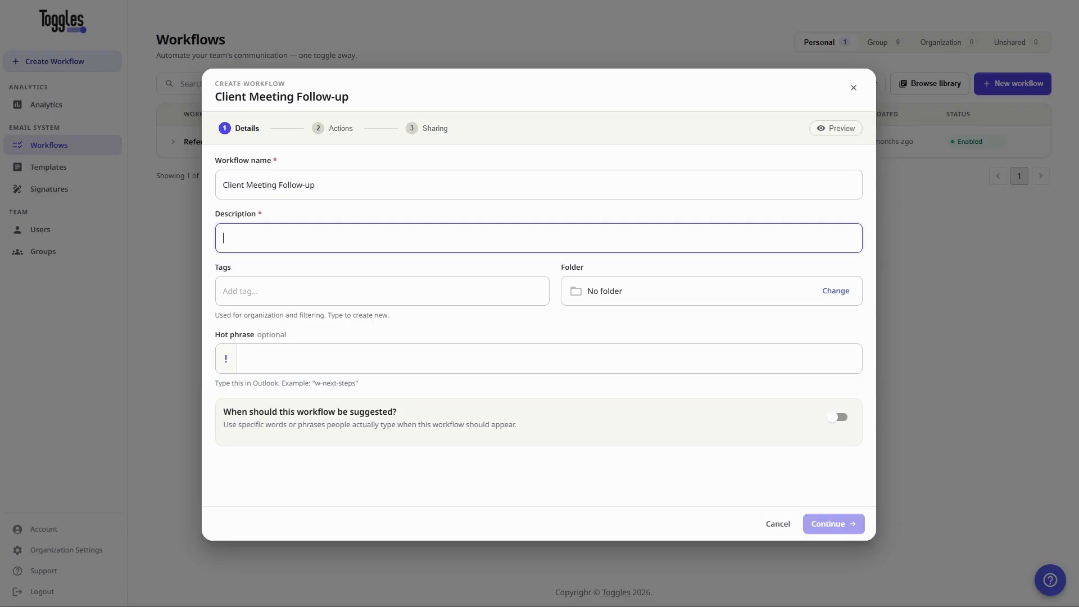
{"action": "type", "text": "This is a client meeting follow-up workflow"}
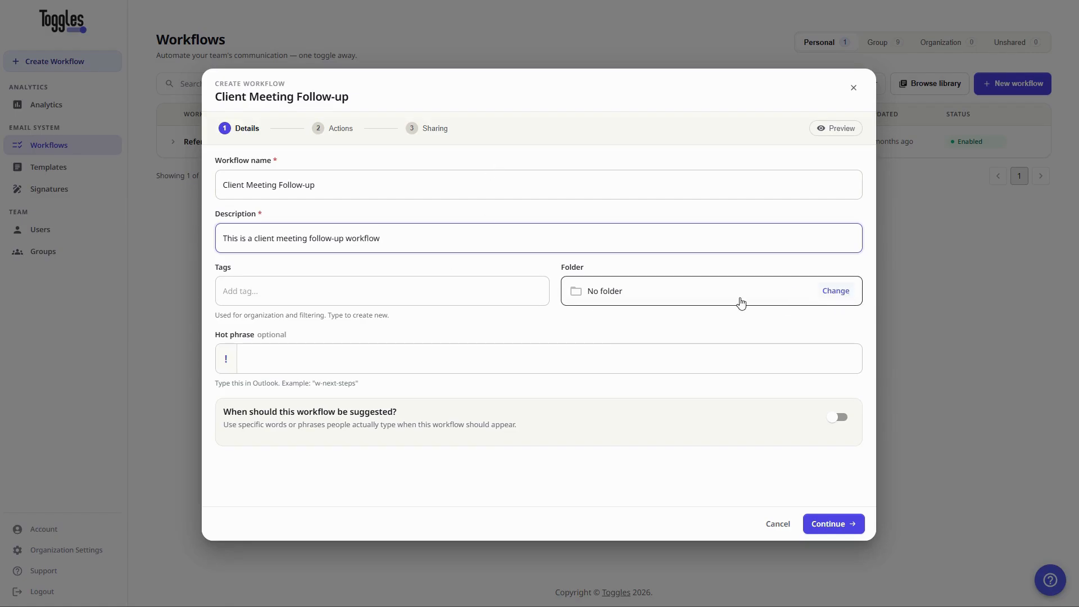
{"action": "left_click", "coordinate": [836, 292]}
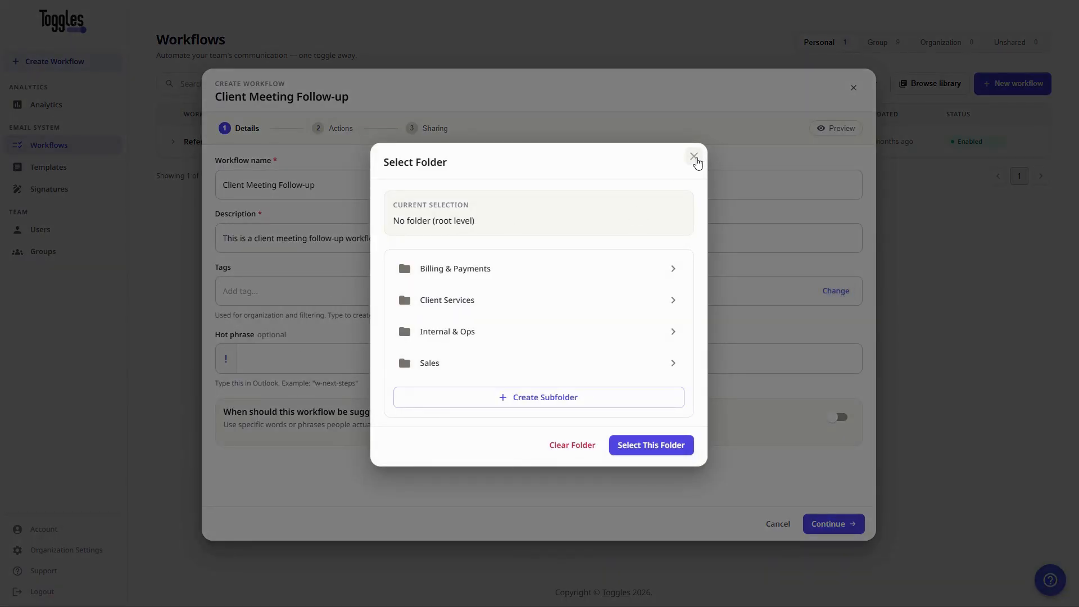
{"action": "left_click", "coordinate": [695, 157]}
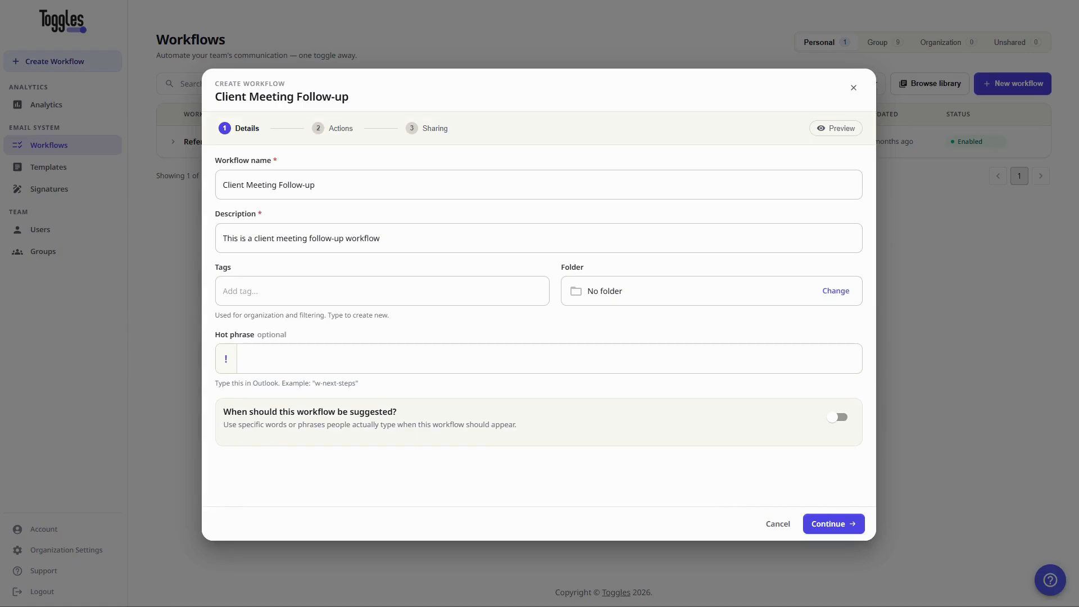
Advance to the Actions step and add a Subject line action.
{"action": "left_click", "coordinate": [832, 529]}
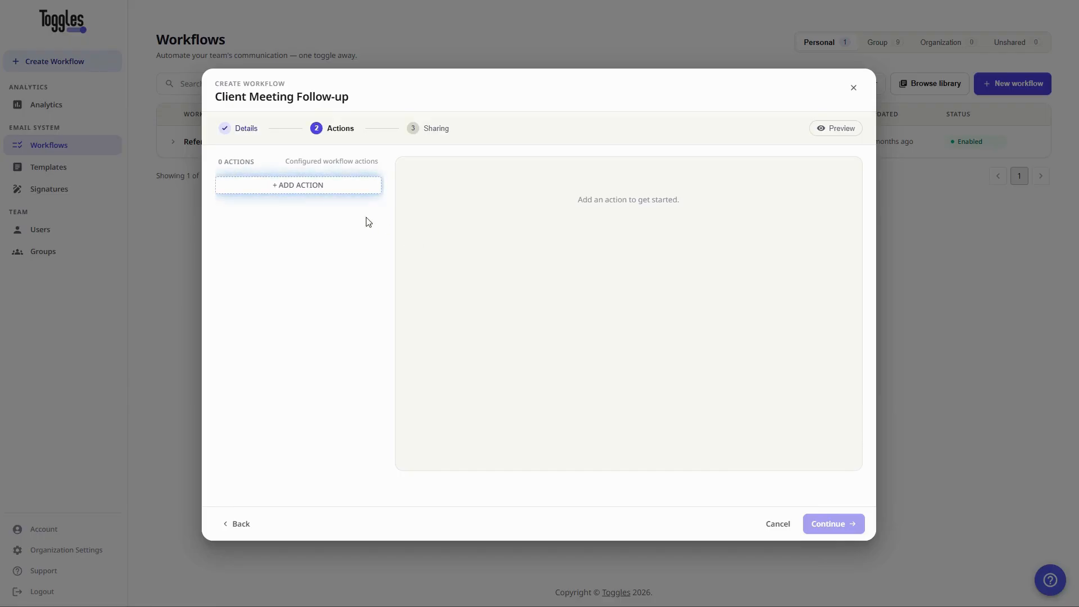
{"action": "left_click", "coordinate": [308, 191]}
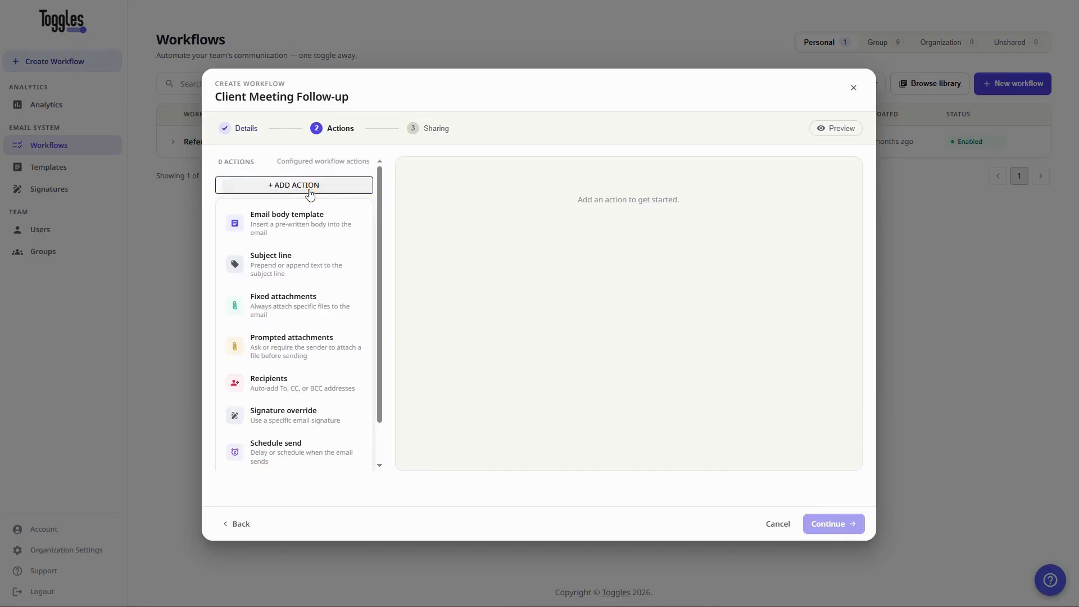
{"action": "scroll", "coordinate": [316, 331], "scroll_direction": "down", "scroll_amount": 2}
{"action": "scroll", "coordinate": [317, 346], "scroll_direction": "up", "scroll_amount": 2}
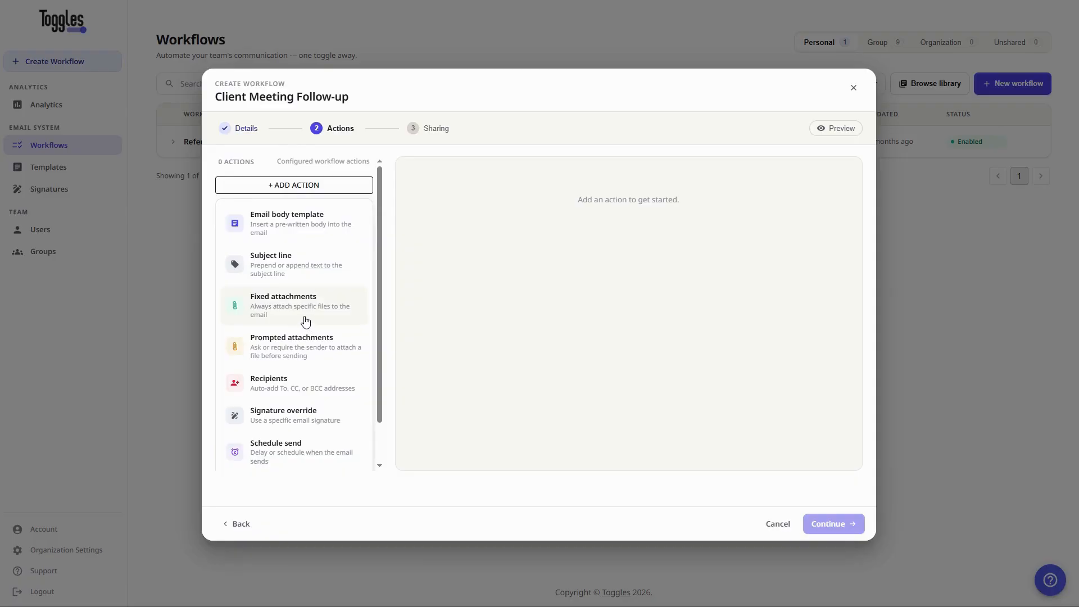
{"action": "left_click", "coordinate": [275, 272]}
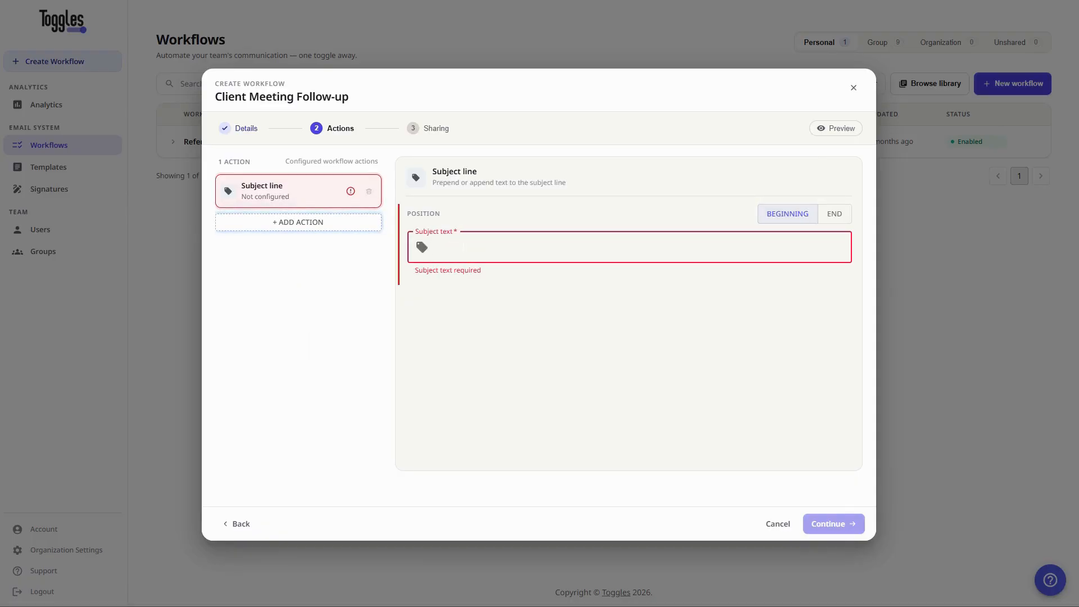
Enter the subject 'Great meeting, {{First Name}} - here's what we discussed'.
{"action": "type", "text": "Great,"}
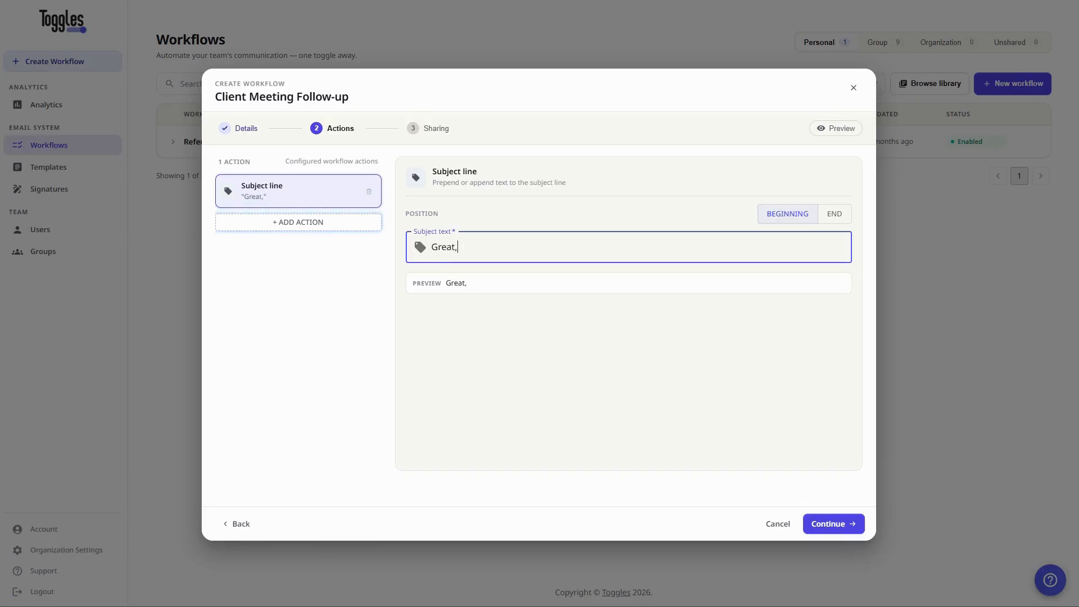
{"action": "key", "text": "BackSpace"}
{"action": "type", "text": "meeting, {{Fir"}
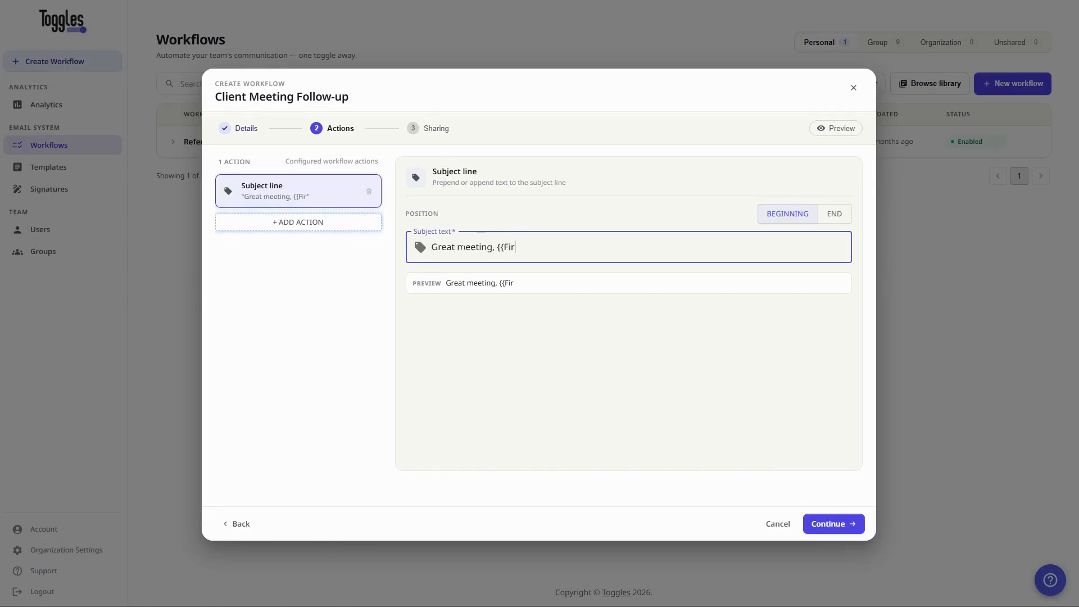
{"action": "type", "text": "st Name}}"}
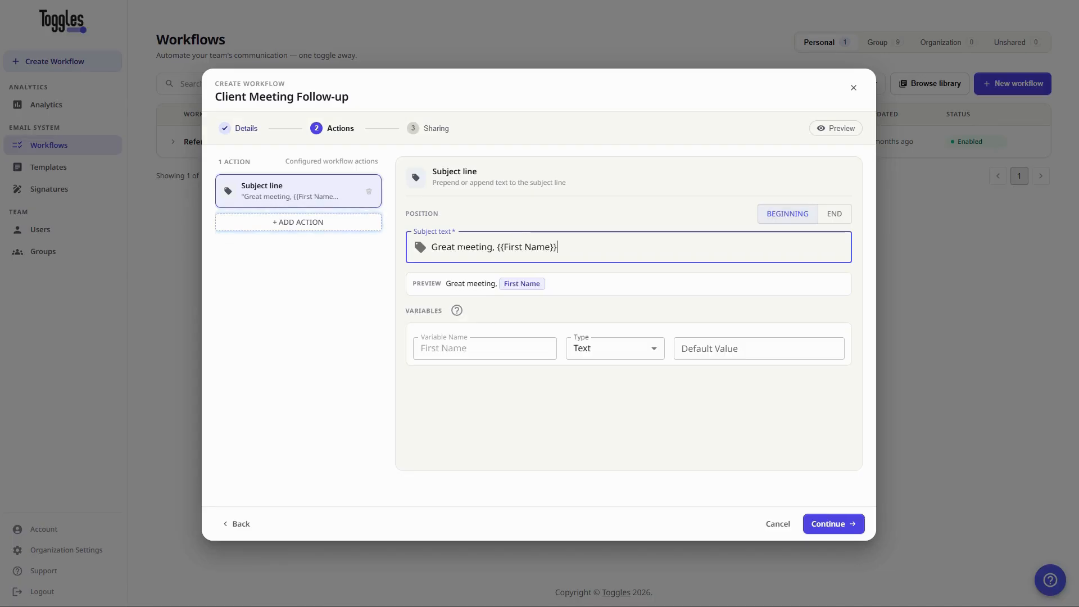
{"action": "type", "text": " - here's what "}
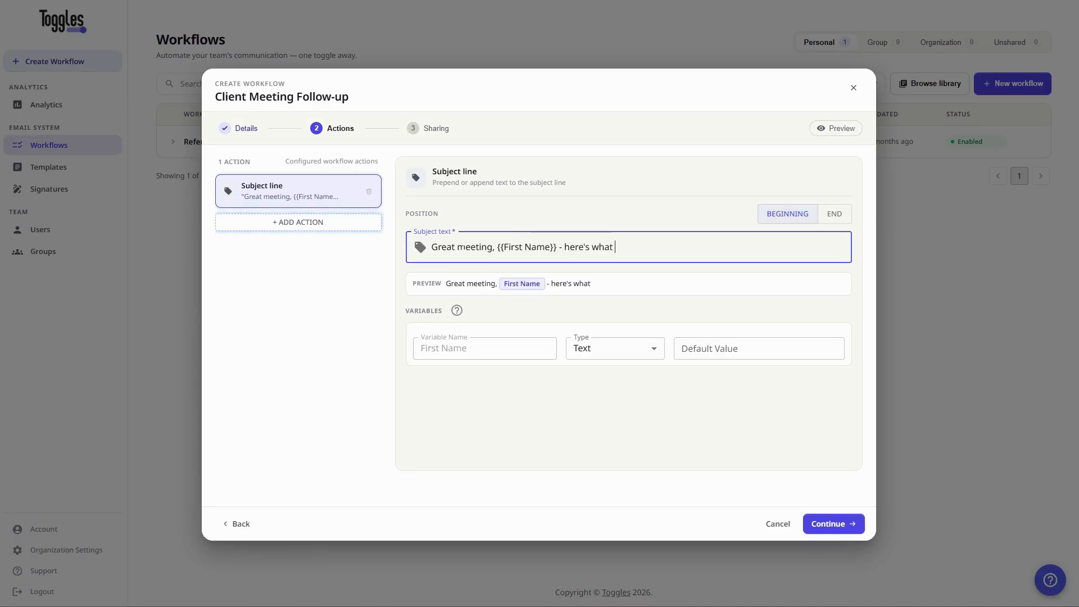
{"action": "type", "text": "we discussed"}
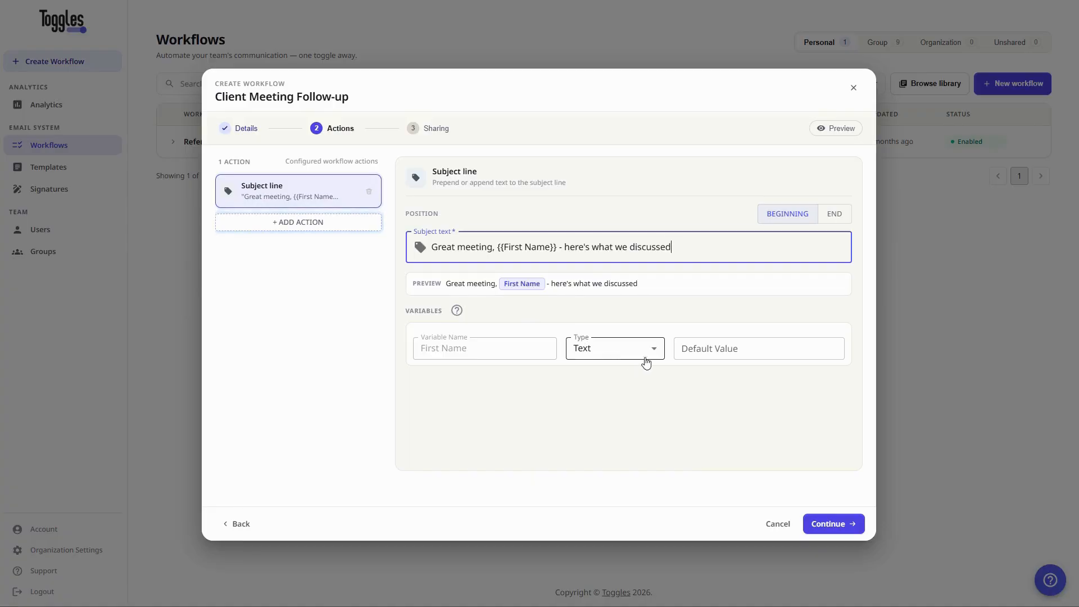
Add an Email body template action and start a new template instead of picking an existing one.
{"action": "left_click", "coordinate": [304, 223]}
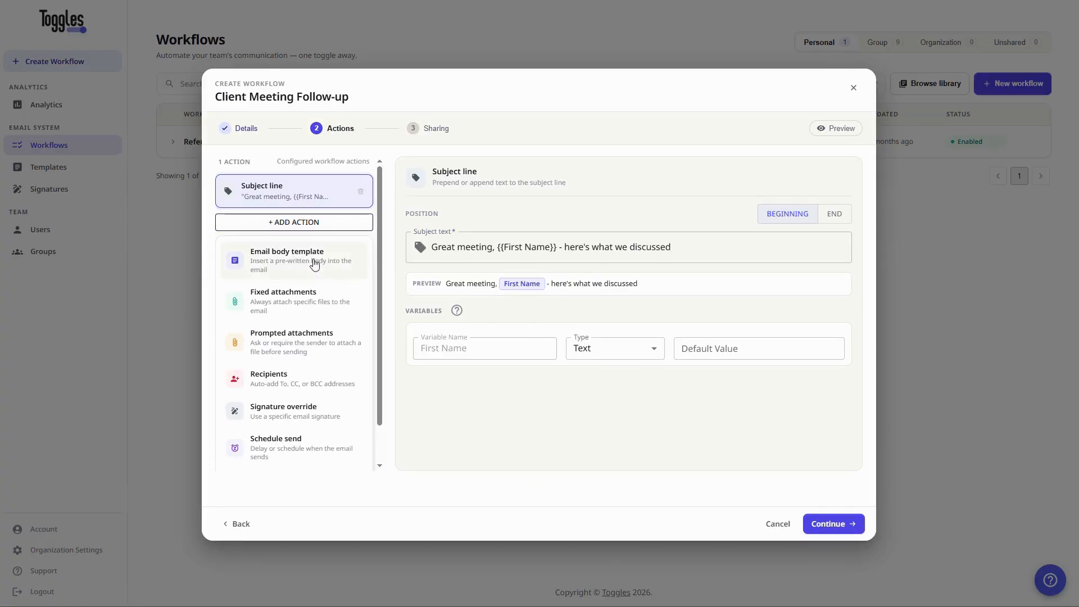
{"action": "left_click", "coordinate": [290, 267]}
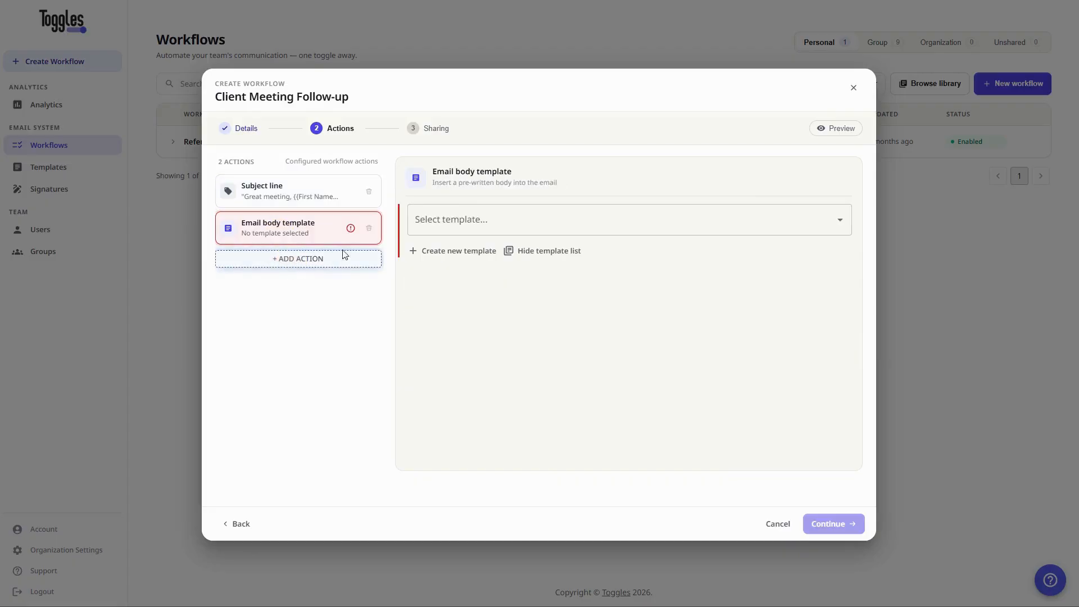
{"action": "left_click", "coordinate": [501, 229]}
{"action": "left_click", "coordinate": [501, 230]}
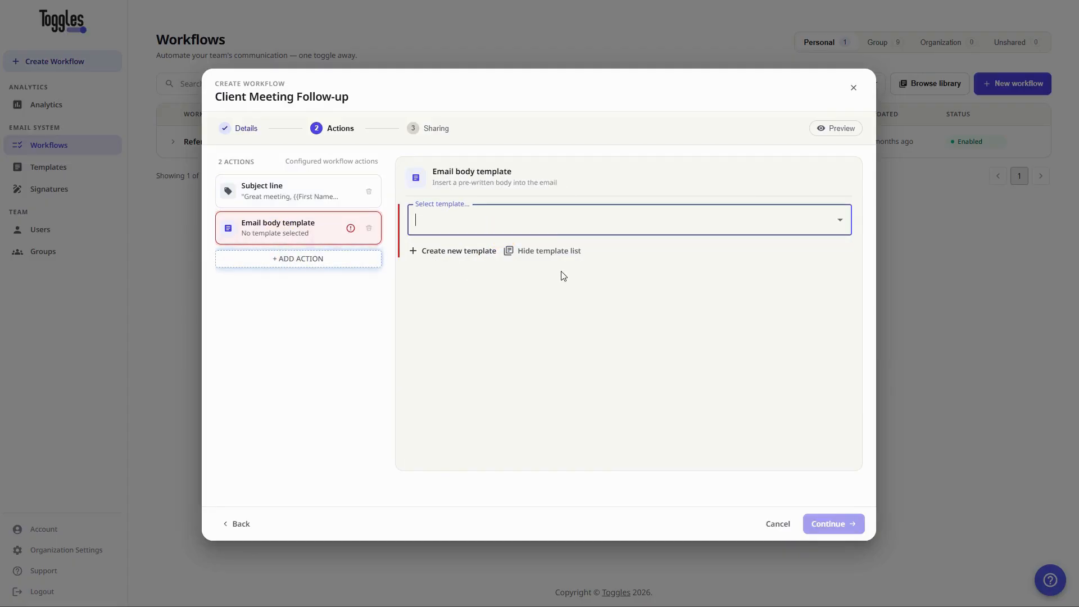
{"action": "left_click", "coordinate": [840, 220]}
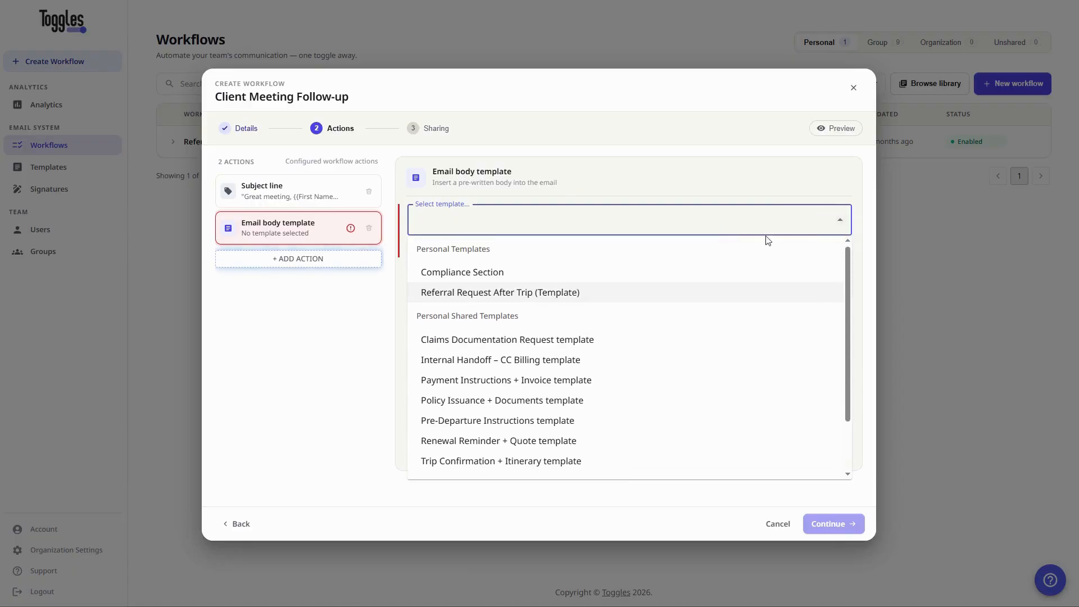
{"action": "left_click", "coordinate": [783, 229]}
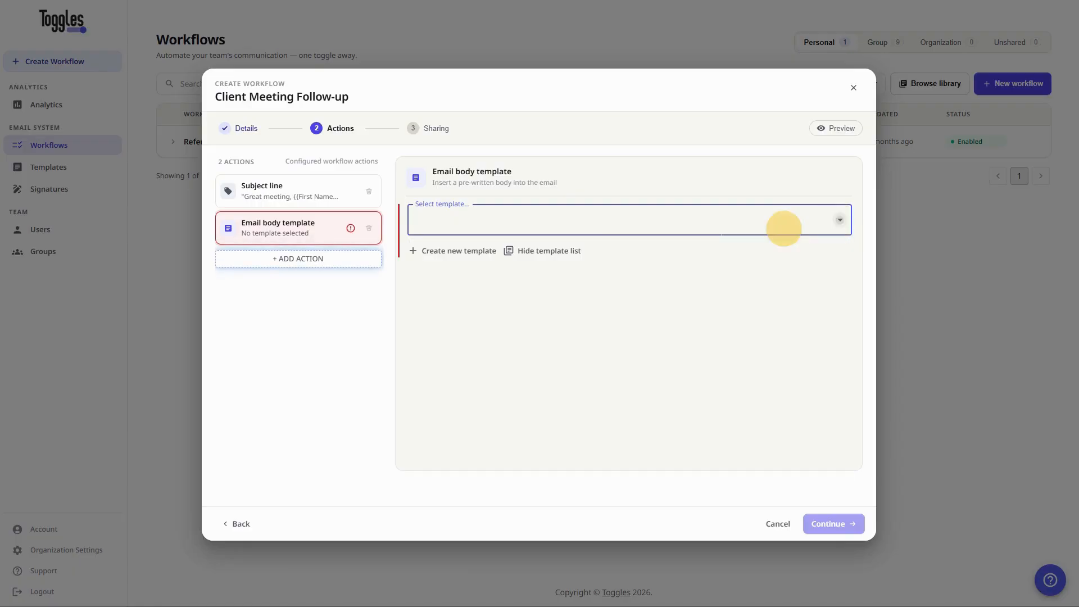
{"action": "left_click", "coordinate": [463, 252]}
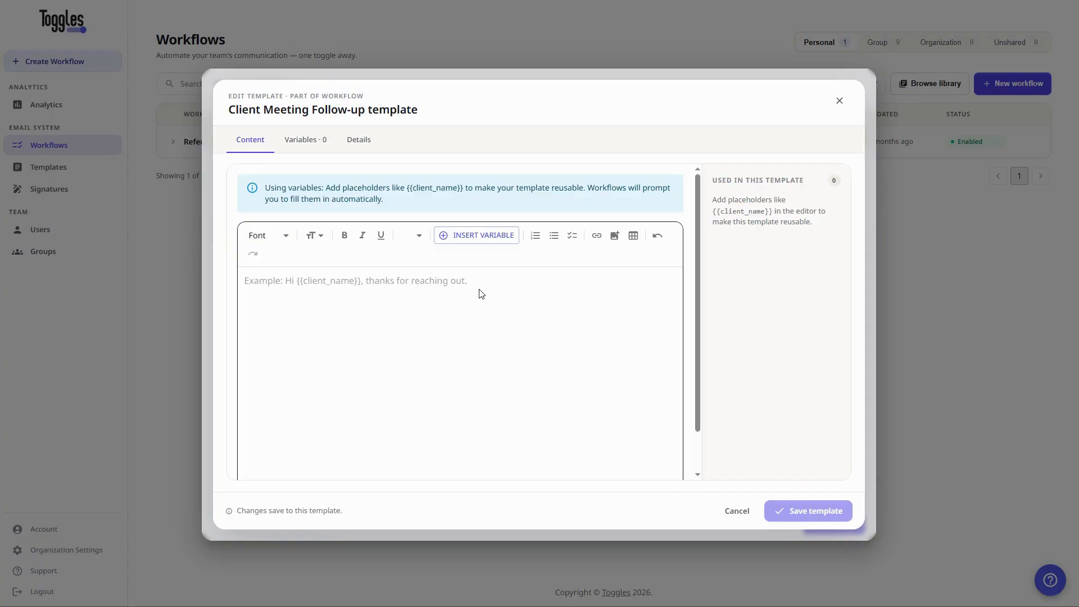
Write the greeting 'Hi {{First Name}},' and the paragraph about the attached overview document.
{"action": "scroll", "coordinate": [406, 331], "scroll_direction": "down", "scroll_amount": 1}
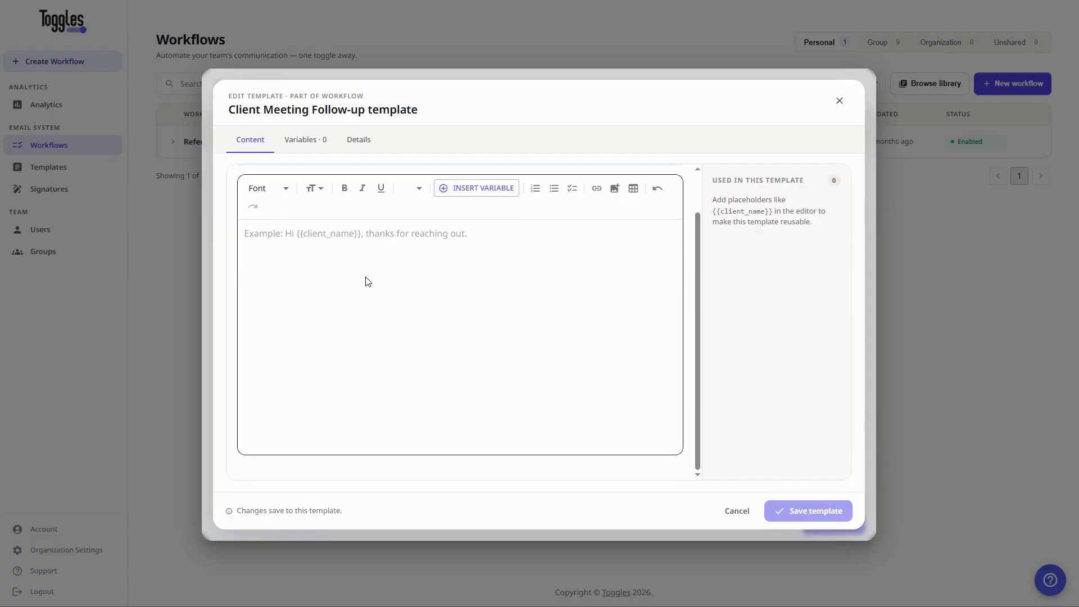
{"action": "left_click", "coordinate": [338, 276]}
{"action": "scroll", "coordinate": [340, 277], "scroll_direction": "up", "scroll_amount": 1}
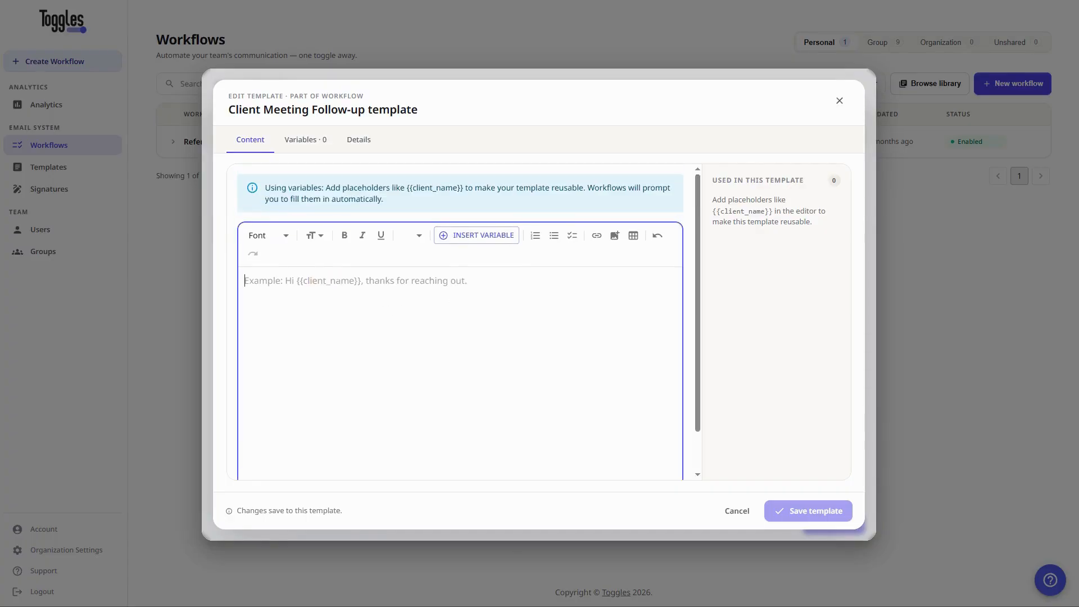
{"action": "type", "text": "Hi {{"}
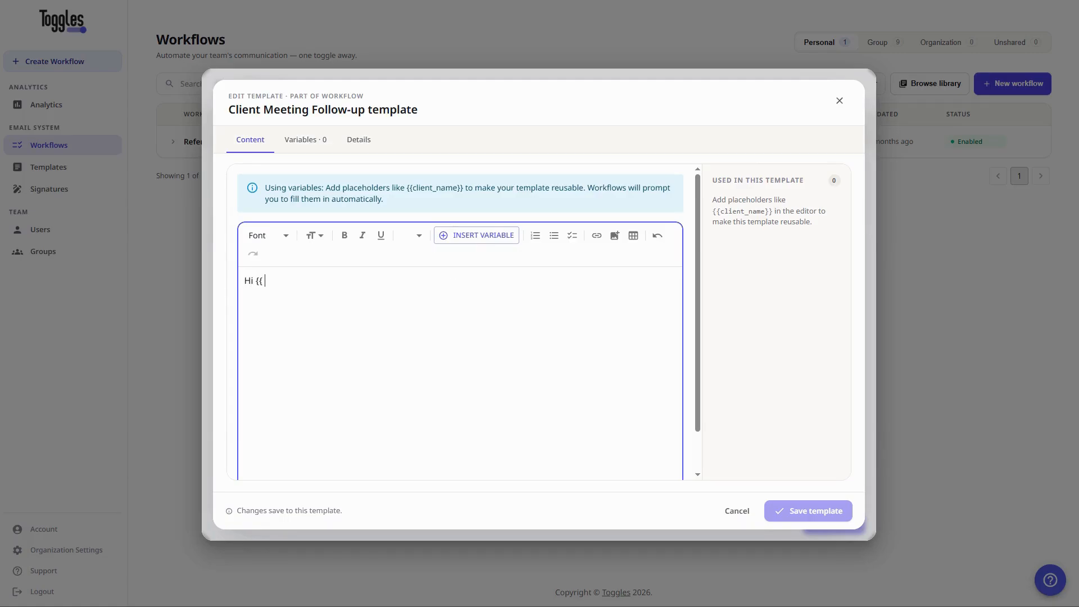
{"action": "type", "text": "First Name}},"}
{"action": "key", "text": "Return"}
{"action": "type", "text": "It was great connecting with you today. As promised, I've attached our overview document for your reference.  "}
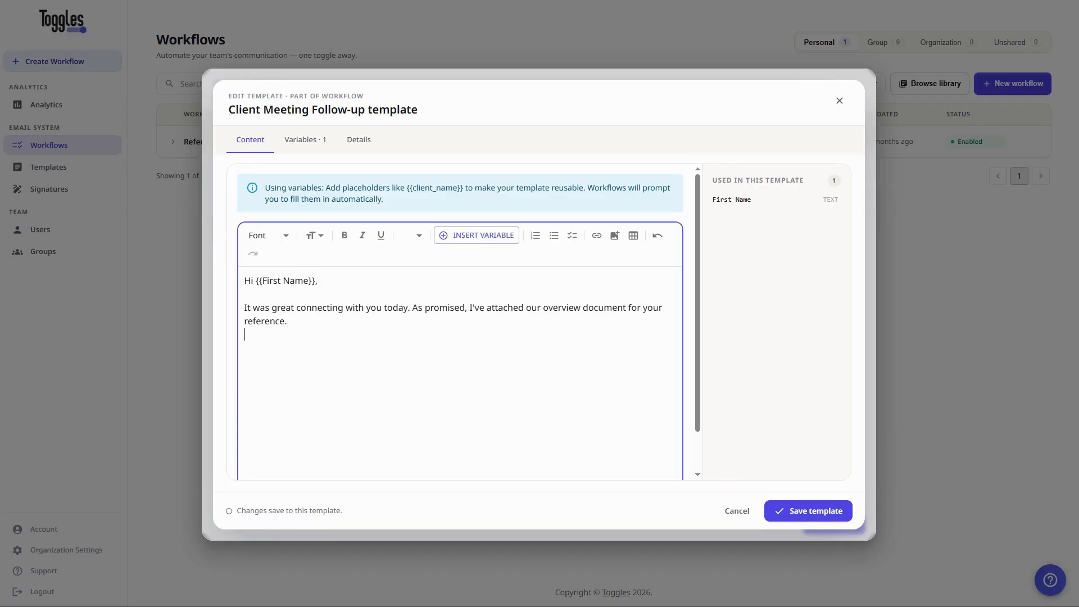
{"action": "type", "text": "Next Steps: {{Next Steps}}"}
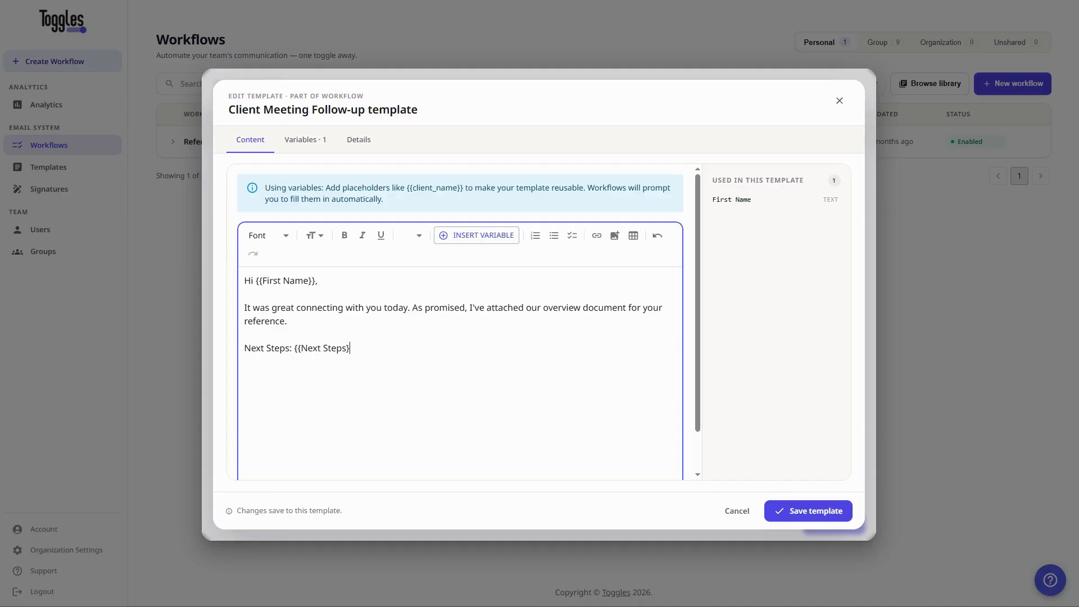
Add the 'Looking forward to continuing the conversation…' closing line and a {{me::FirstName}} sign-off.
{"action": "key", "text": "Return"}
{"action": "key", "text": "Return"}
{"action": "type", "text": "Looking forward to continuing th"}
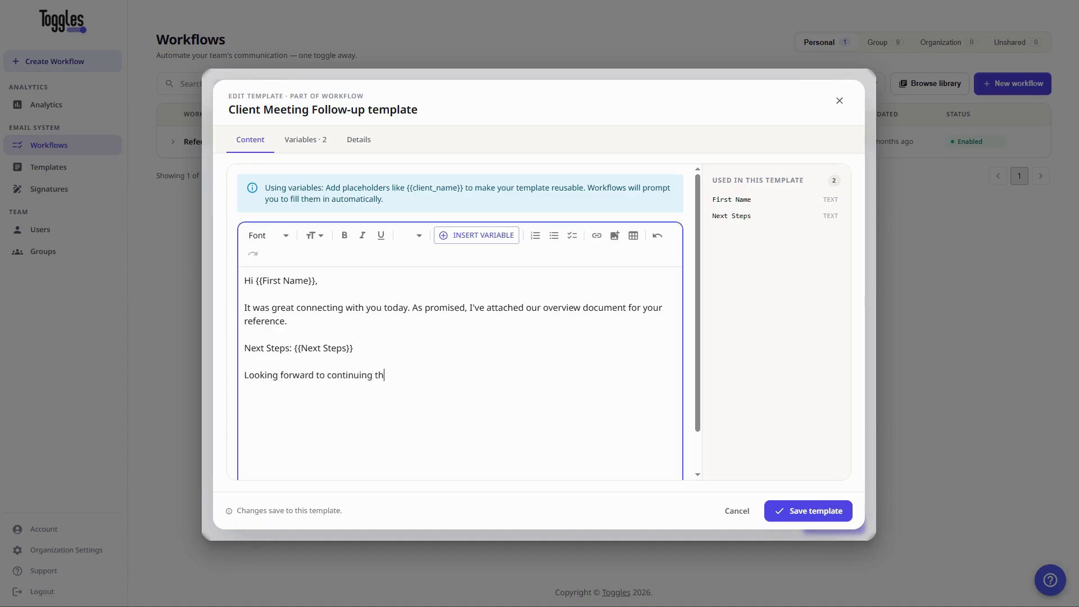
{"action": "type", "text": "e conversation. Don't hesitate"}
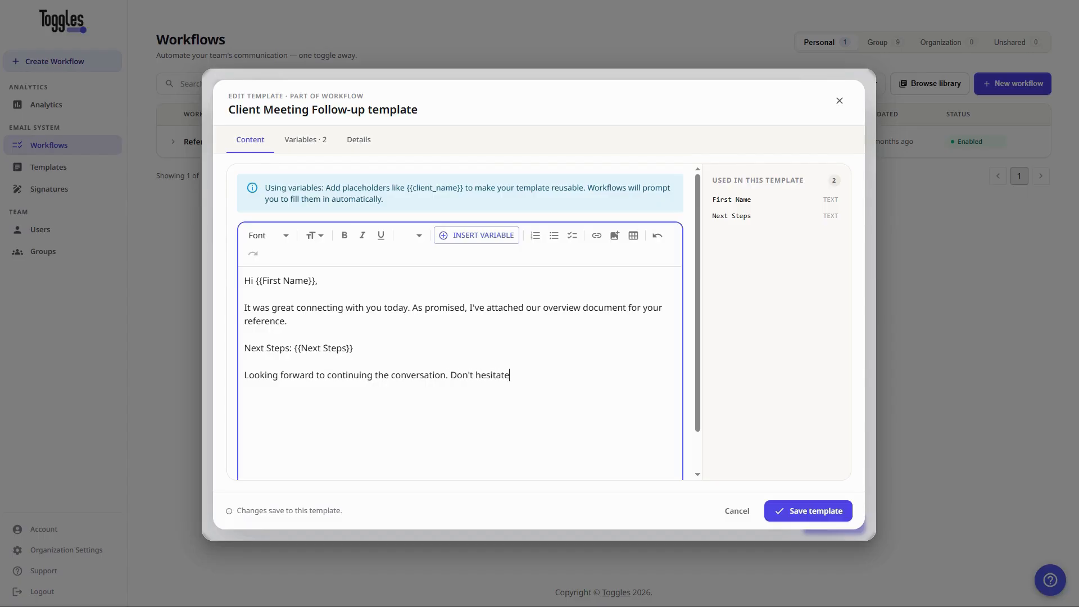
{"action": "type", "text": " to reach out if you have any questions."}
{"action": "key", "text": "Return"}
{"action": "type", "text": "{{me"}
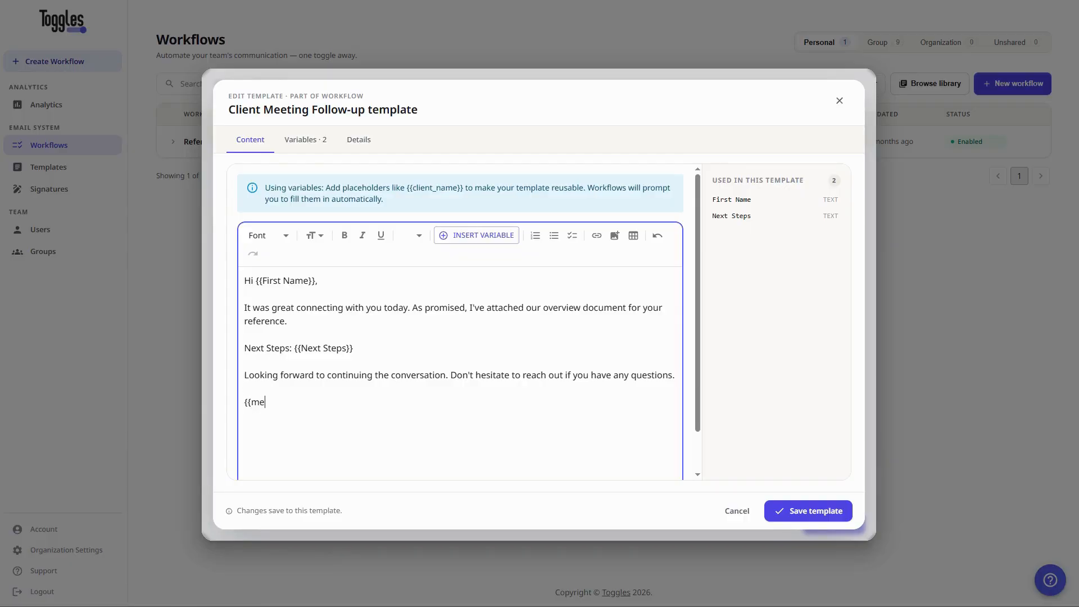
{"action": "type", "text": "::FirstName}}"}
Make the Next Steps variable a Dropdown that allows custom values.
{"action": "left_click", "coordinate": [298, 142]}
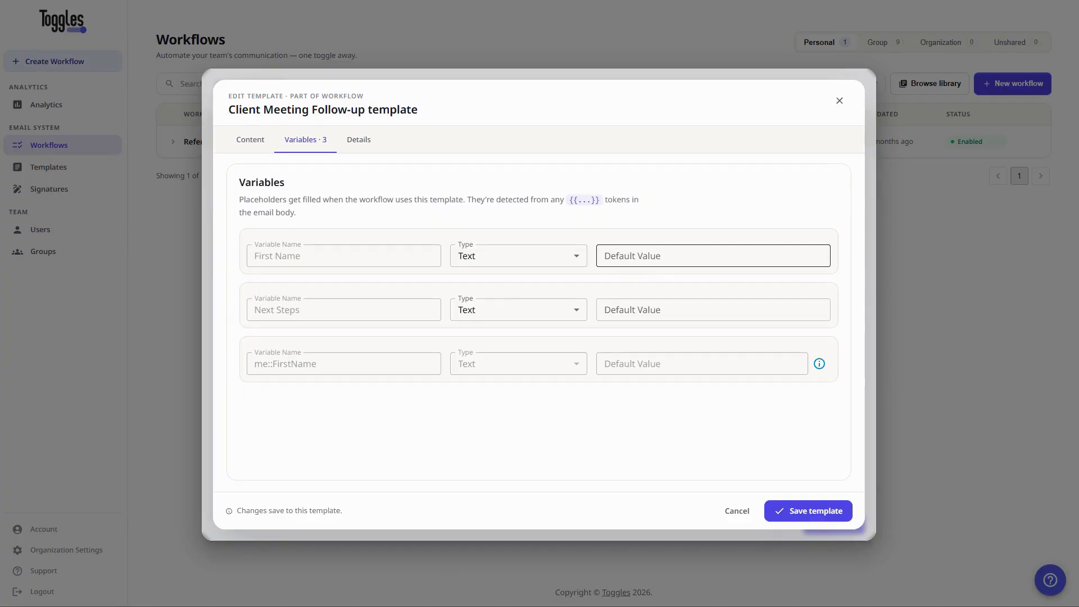
{"action": "left_click", "coordinate": [509, 315]}
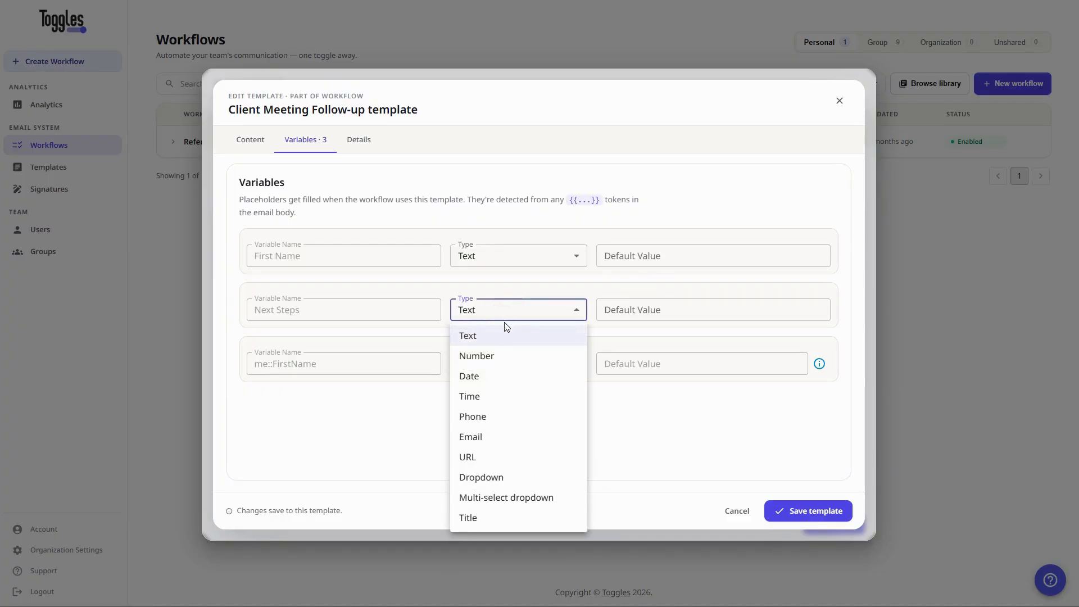
{"action": "left_click", "coordinate": [490, 478]}
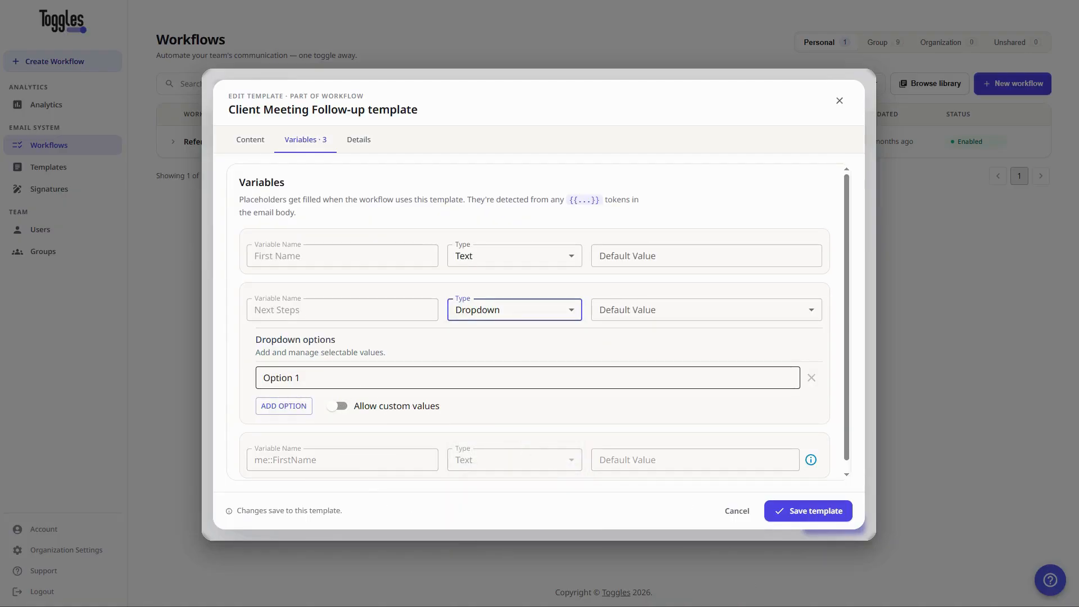
{"action": "left_click", "coordinate": [339, 407]}
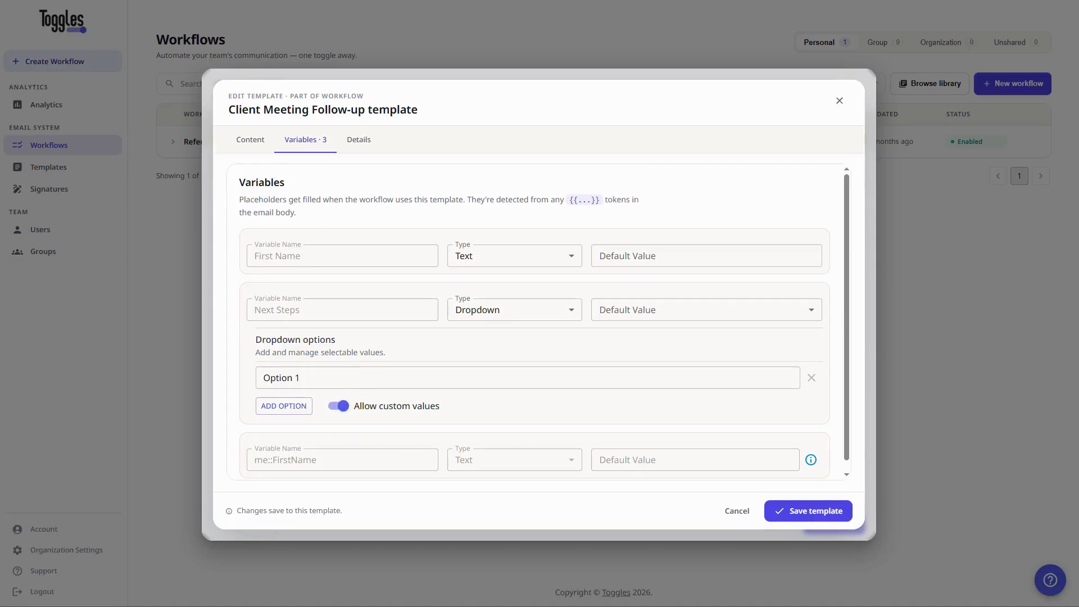
Fill the first two options: 'I'll send over a proposal by end of week.' and the follow-up call sentence.
{"action": "left_click", "coordinate": [330, 378]}
{"action": "key", "text": "ctrl+a"}
{"action": "type", "text": "I'll send over a proposal by end of week."}
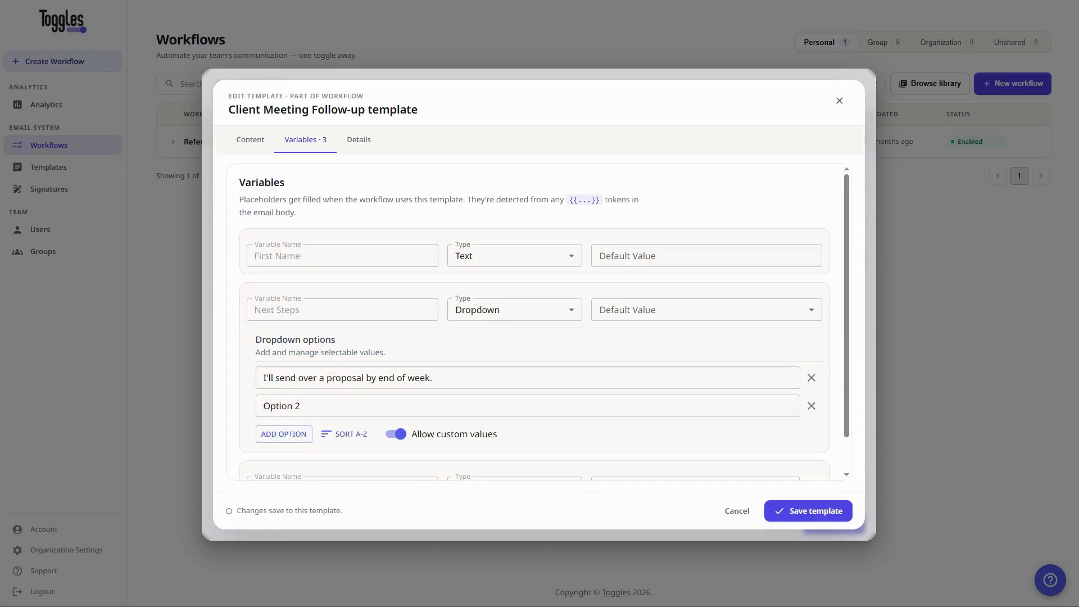
{"action": "left_click", "coordinate": [394, 405]}
{"action": "type", "text": "Let's schedule a follow-up call. I'll send a calendar invite."}
{"action": "key", "text": "ctrl+a"}
{"action": "type", "text": "Let's schedule a follow-up call. I'll send a calendar invite."}
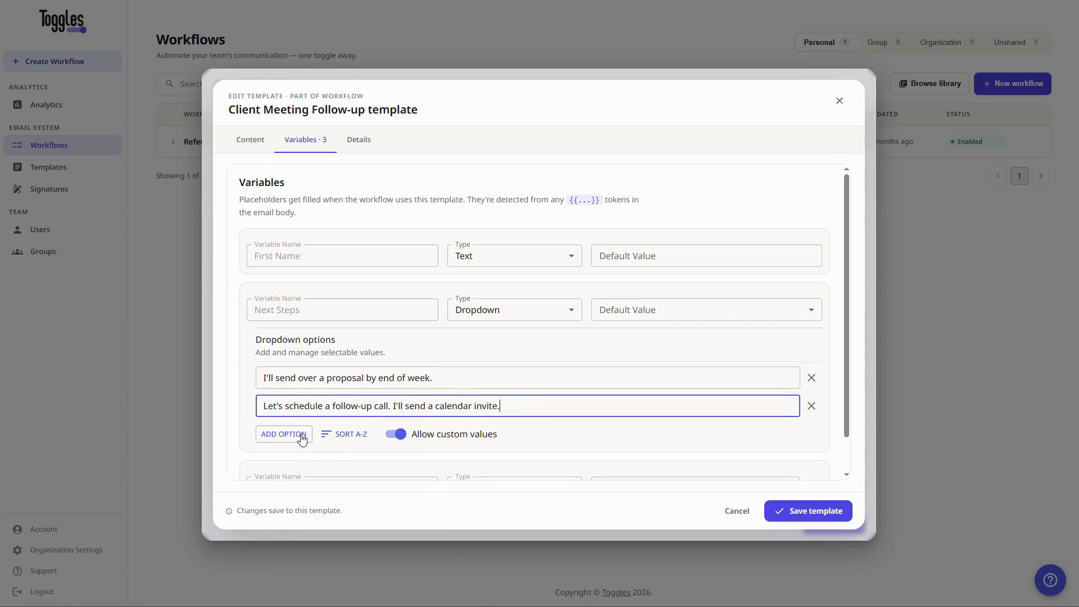
Add third and fourth options with the review-the-document and no-action-needed sentences.
{"action": "left_click", "coordinate": [308, 434]}
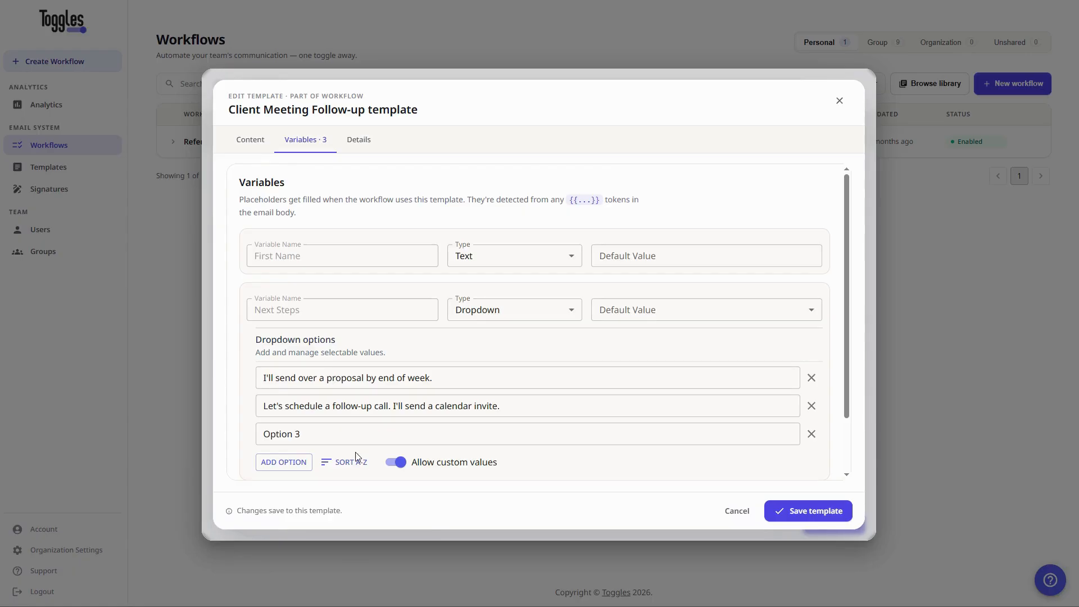
{"action": "left_click", "coordinate": [341, 437]}
{"action": "key", "text": "ctrl+a"}
{"action": "type", "text": "Please review the attached document and share any questions."}
{"action": "left_click", "coordinate": [284, 463]}
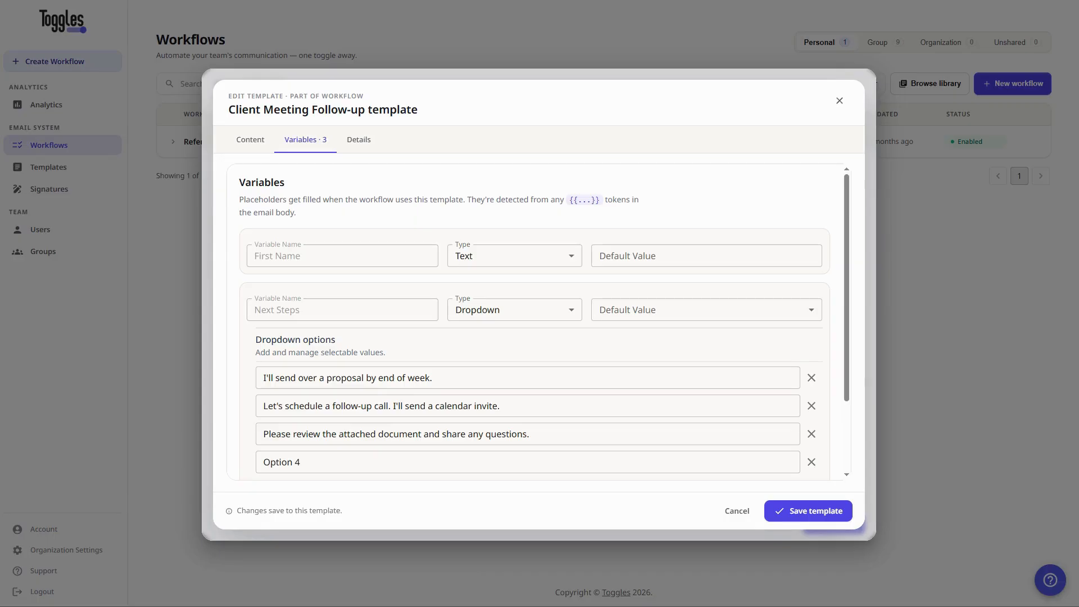
{"action": "triple_click", "coordinate": [357, 463]}
{"action": "type", "text": "No action needed on your end. I'll be in touch with next steps."}
{"action": "scroll", "coordinate": [498, 402], "scroll_direction": "down", "scroll_amount": 1}
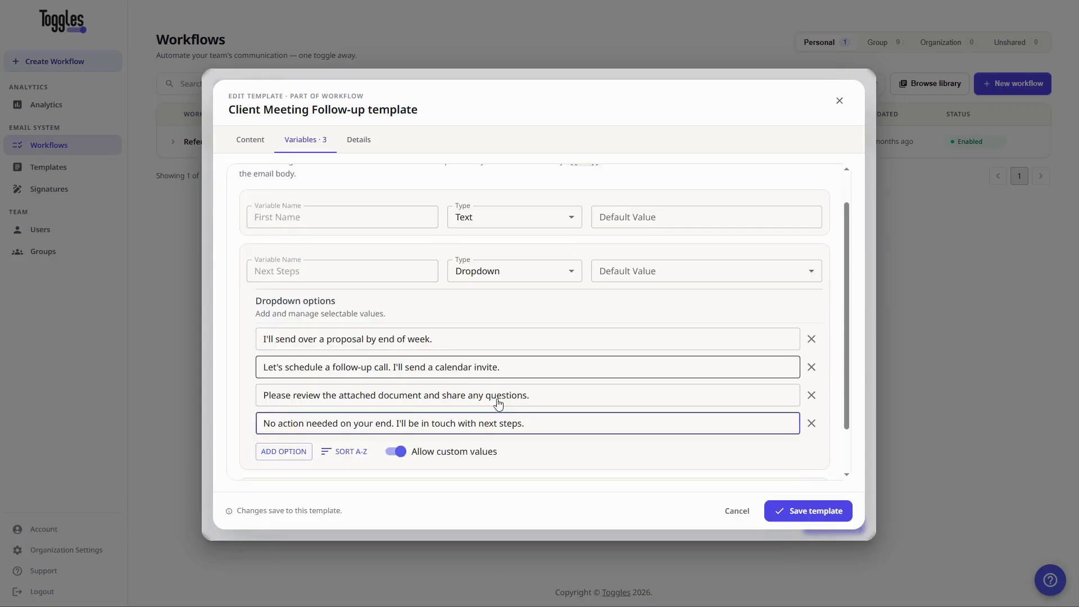
{"action": "scroll", "coordinate": [498, 402], "scroll_direction": "down", "scroll_amount": 1}
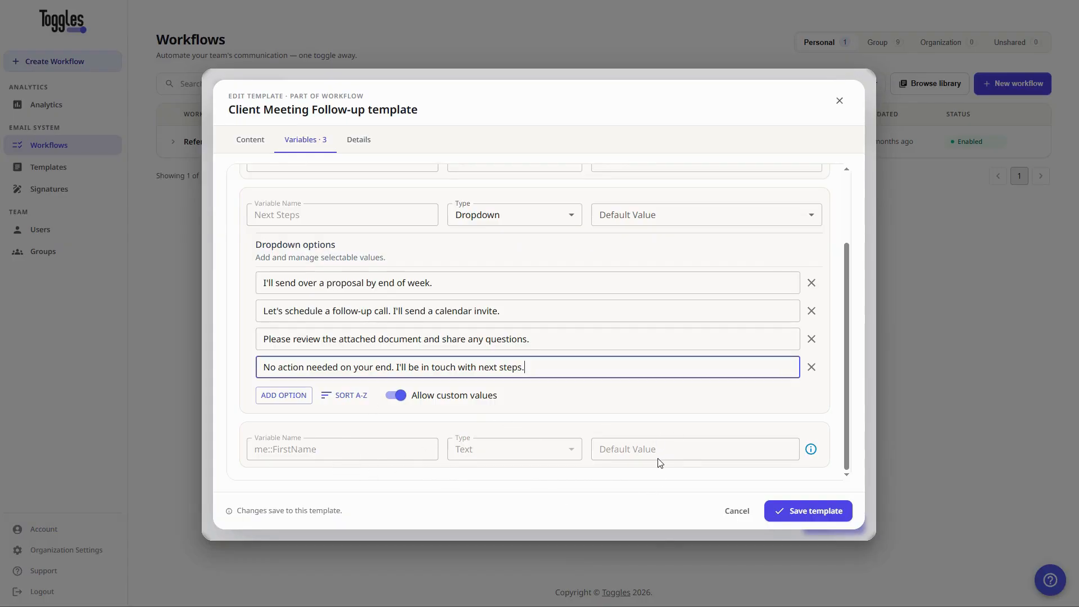
Save the template and add a Recipients action that CCs a colleague's email address.
{"action": "left_click", "coordinate": [818, 513]}
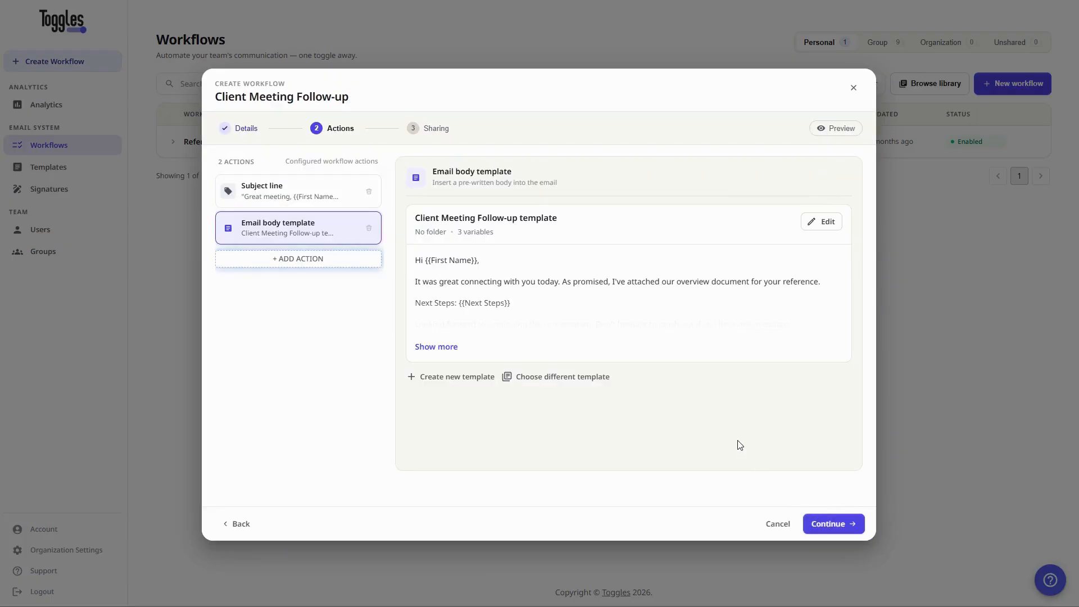
{"action": "left_click", "coordinate": [310, 263]}
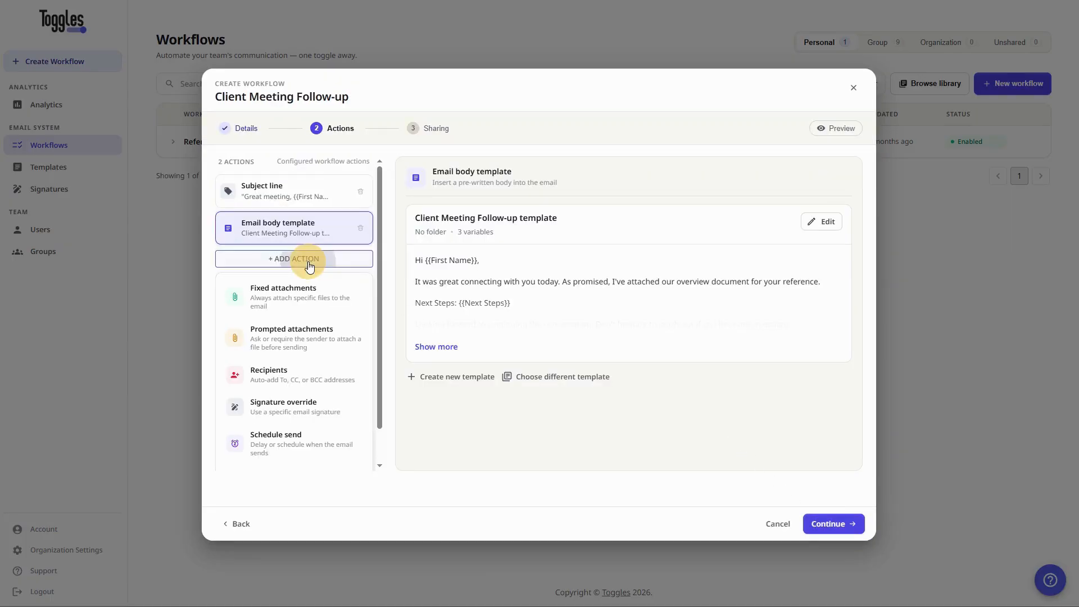
{"action": "left_click", "coordinate": [286, 372]}
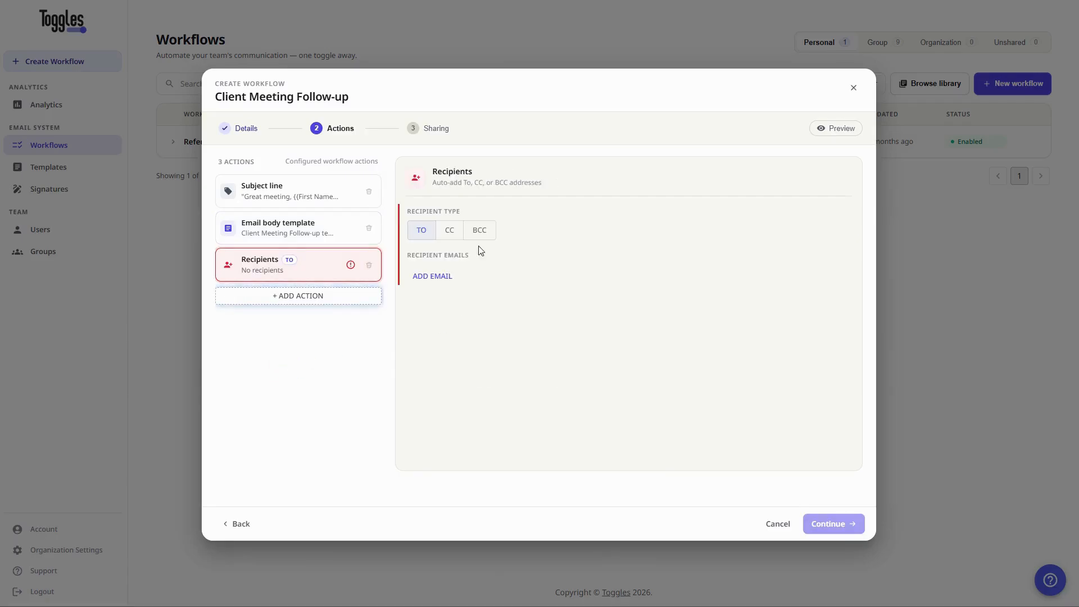
{"action": "left_click", "coordinate": [449, 231]}
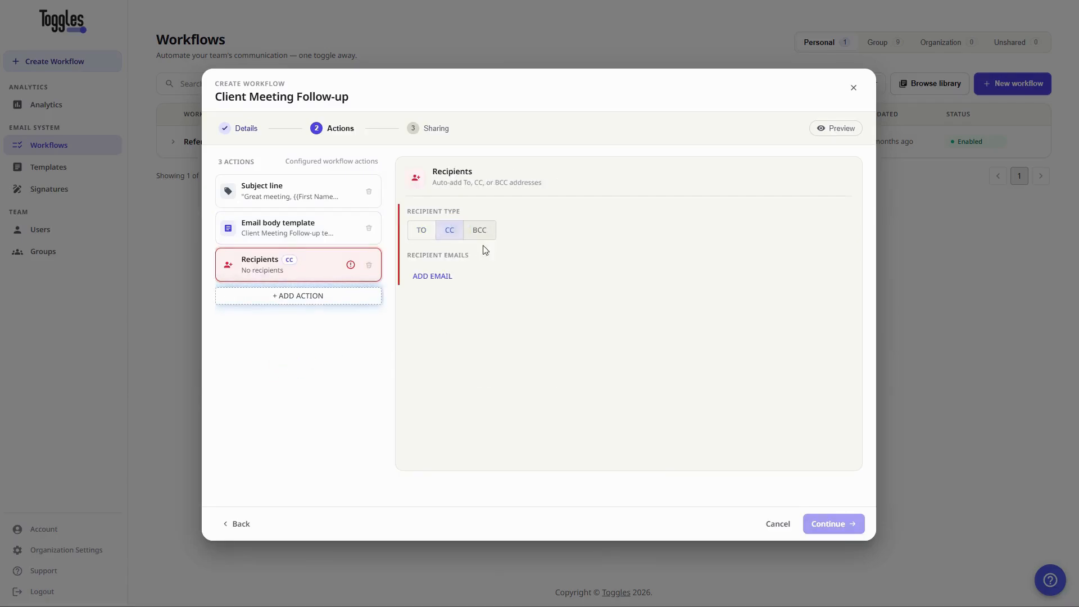
{"action": "left_click", "coordinate": [436, 276]}
{"action": "left_click", "coordinate": [459, 278]}
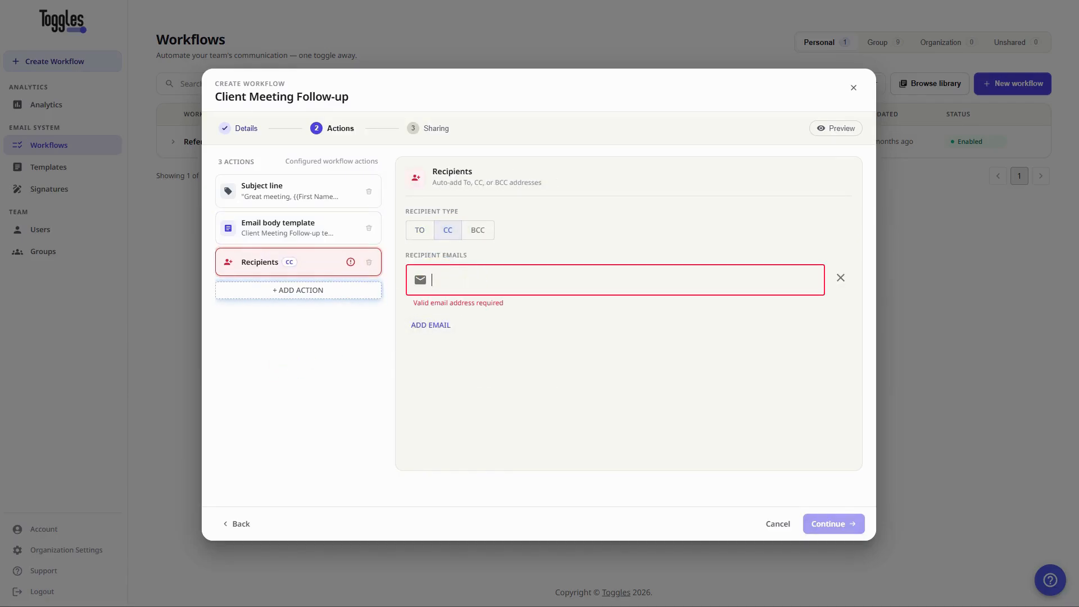
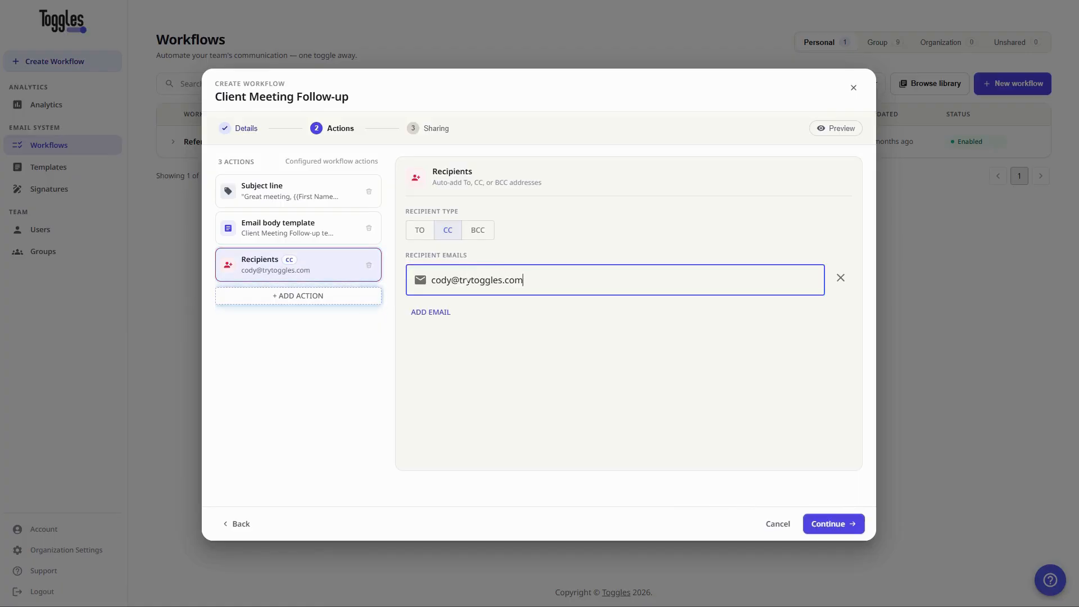
Add a Fixed attachments action containing Toggles Overview.pdf.
{"action": "left_click", "coordinate": [300, 305]}
{"action": "scroll", "coordinate": [310, 363], "scroll_direction": "down", "scroll_amount": 2}
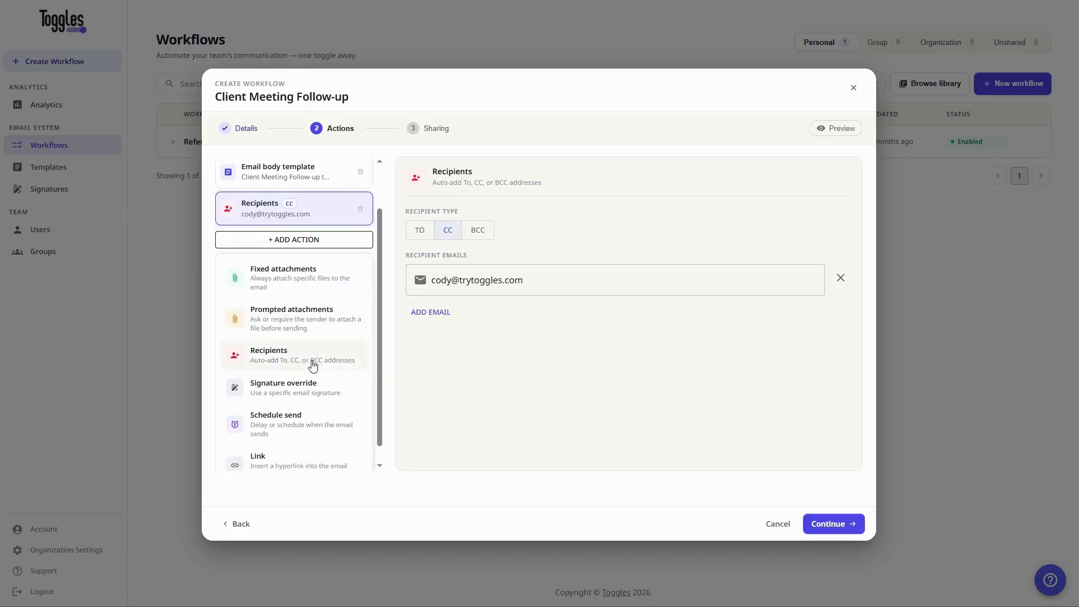
{"action": "scroll", "coordinate": [314, 366], "scroll_direction": "up", "scroll_amount": 1}
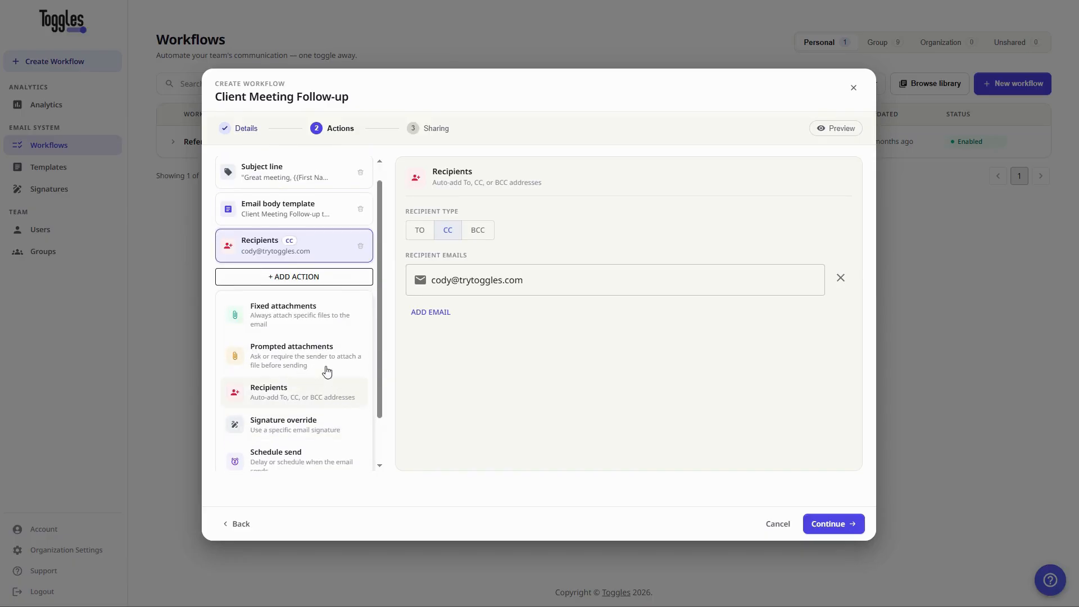
{"action": "left_click", "coordinate": [280, 320]}
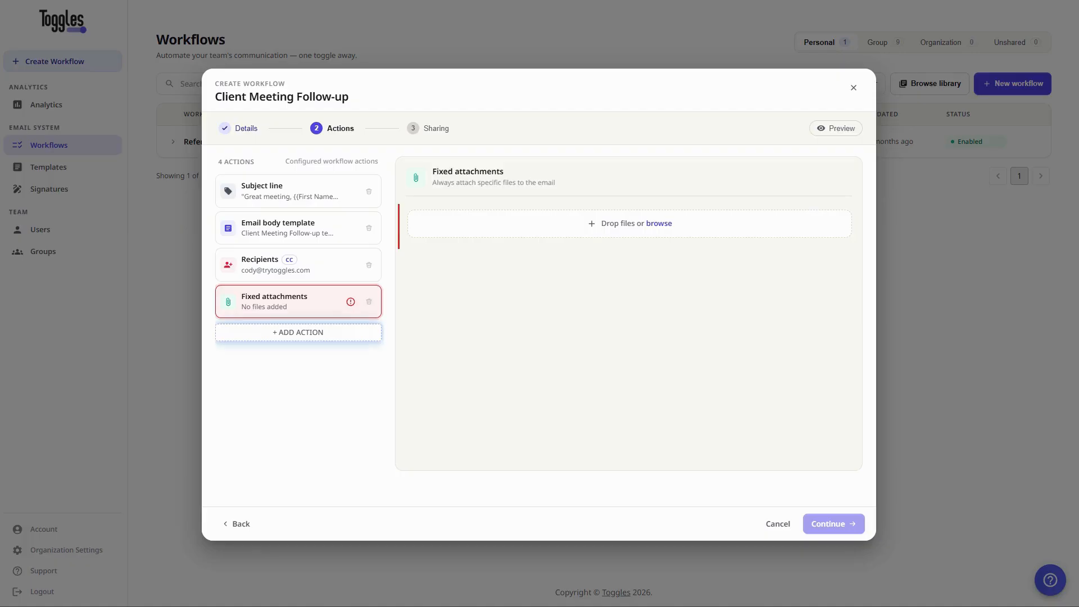
{"action": "left_click_drag", "start_coordinate": [565, 212], "coordinate": [557, 231]}
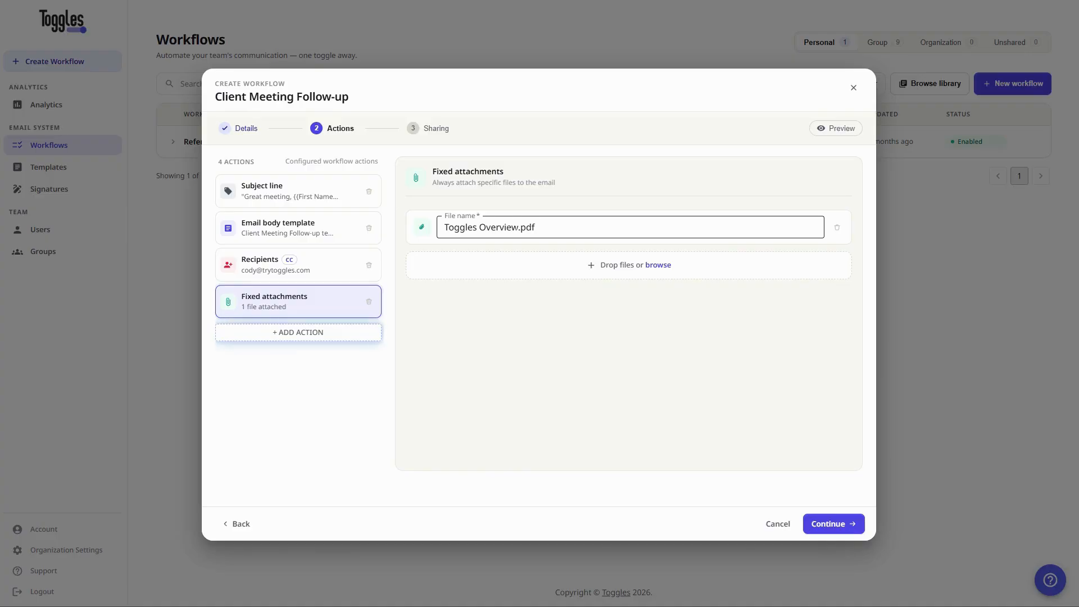
Go through the Sharing step and create the Client Meeting Follow-up workflow.
{"action": "left_click", "coordinate": [830, 524]}
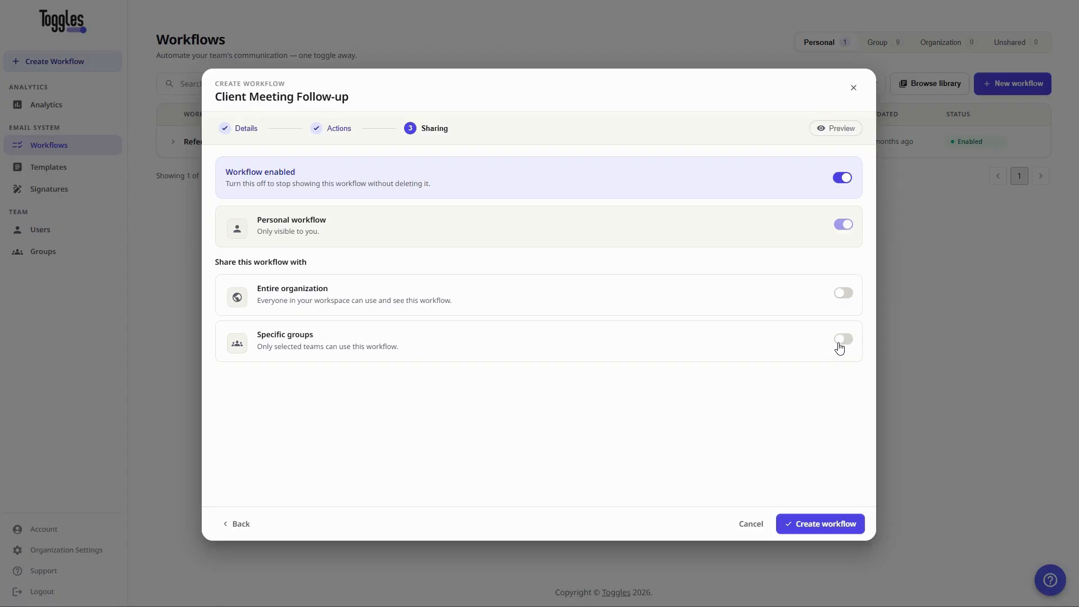
{"action": "left_click", "coordinate": [822, 526]}
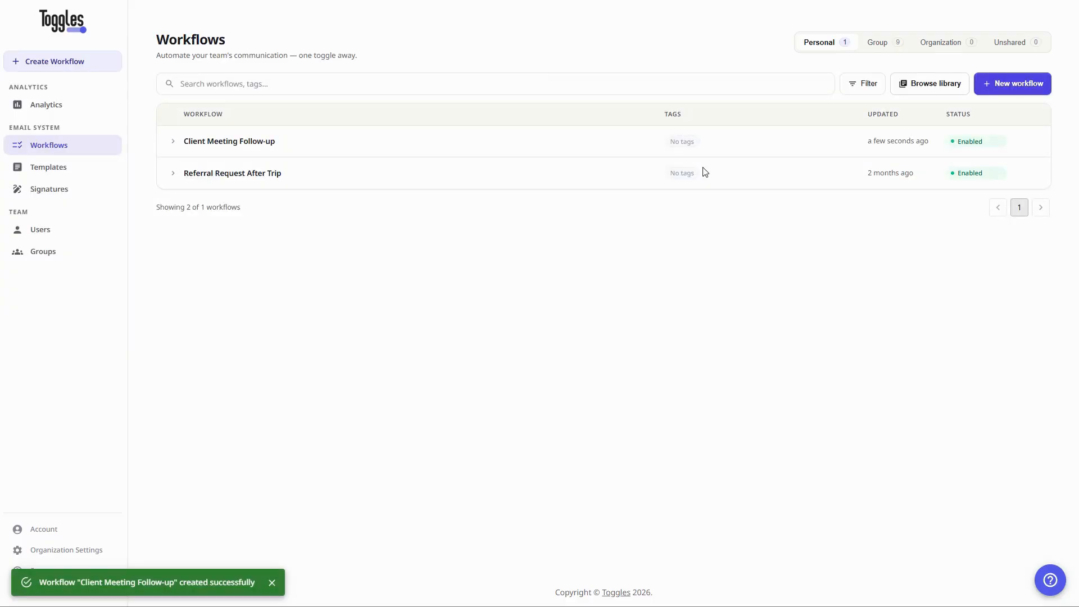